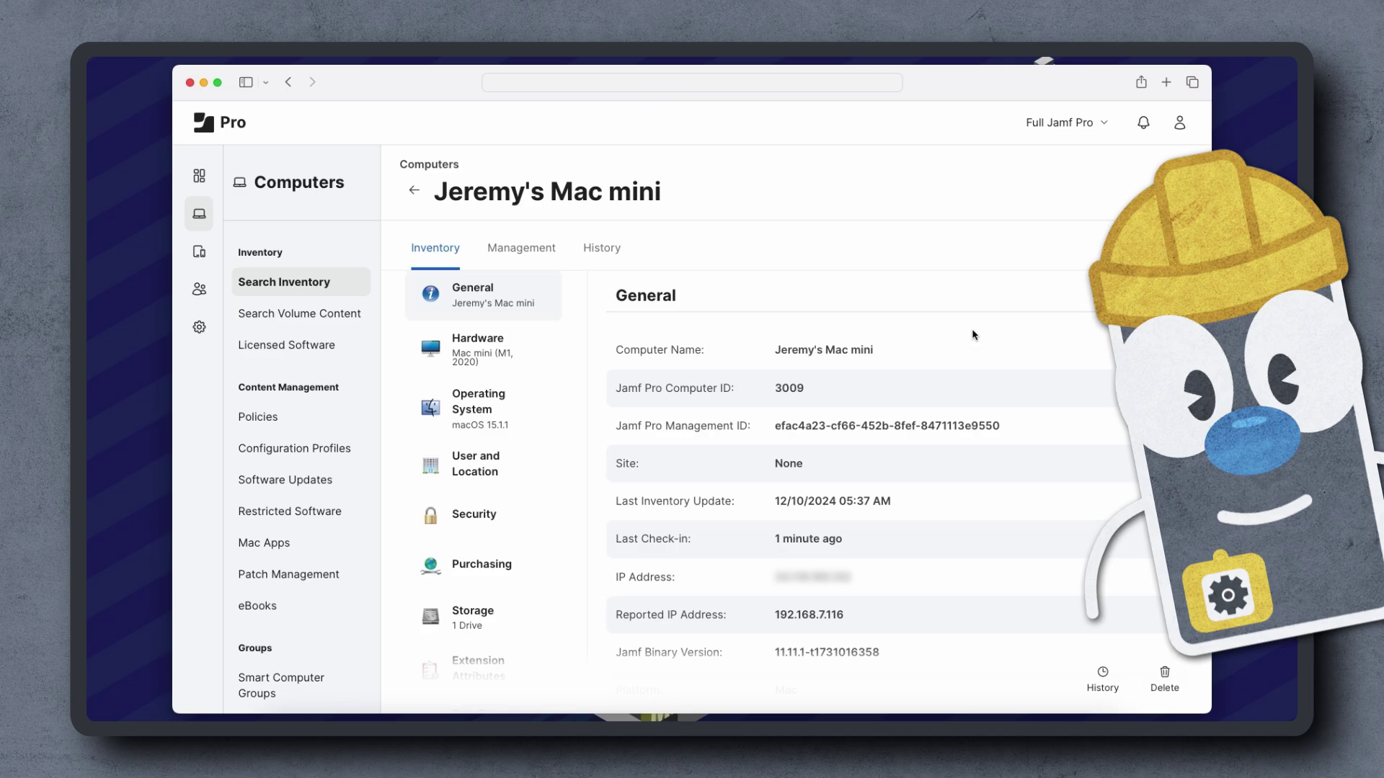
# Step: Filter the Mac mini's Management History for 'VPN' and confirm no matching commands appear
pyautogui.click(595, 249)
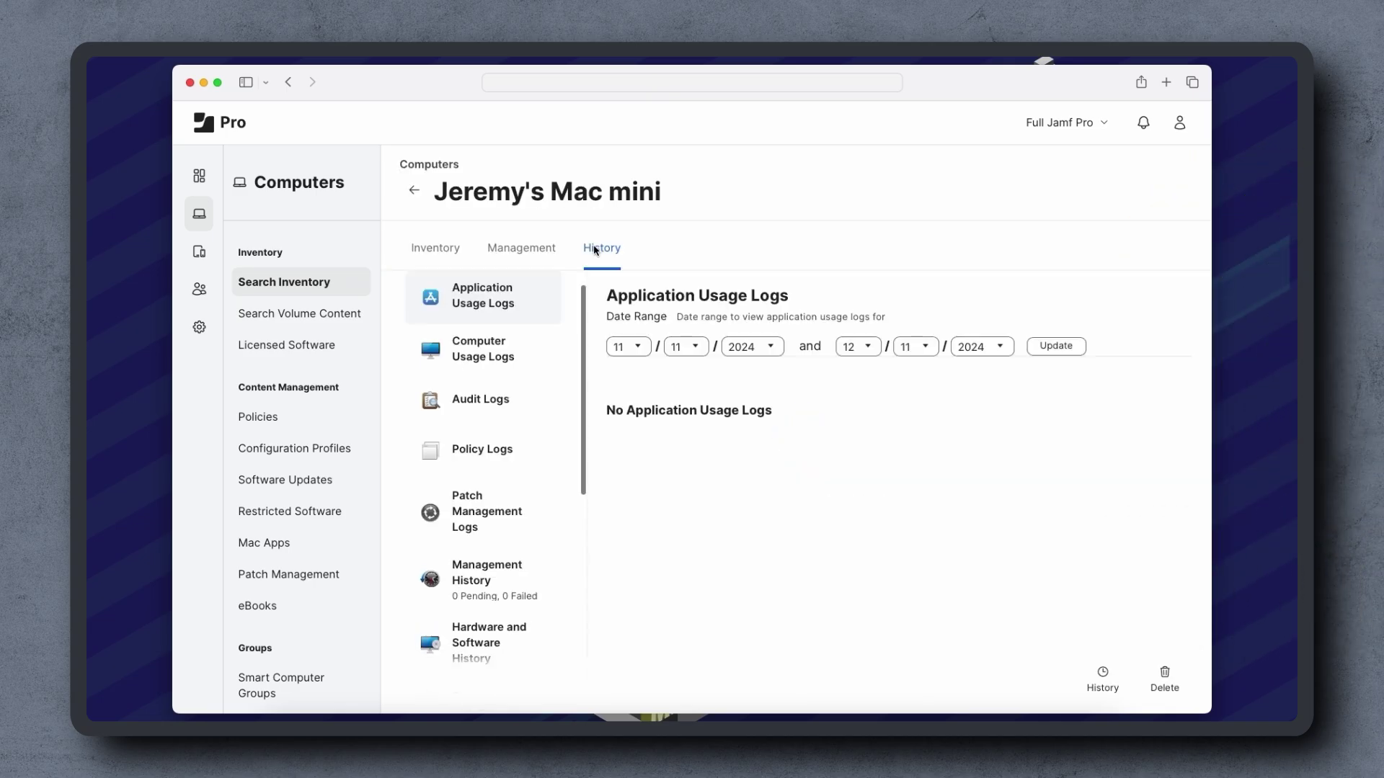
pyautogui.click(478, 577)
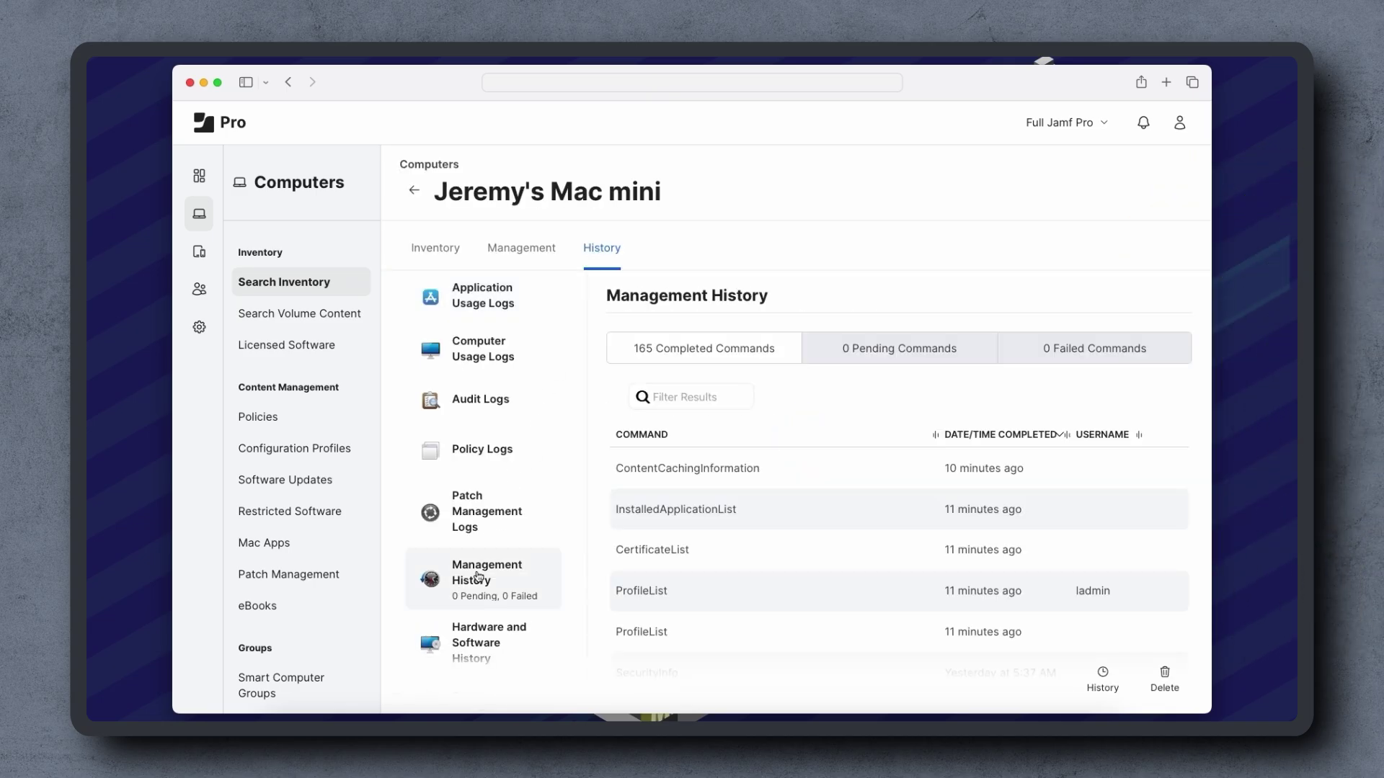
pyautogui.click(682, 396)
pyautogui.write('VPN')
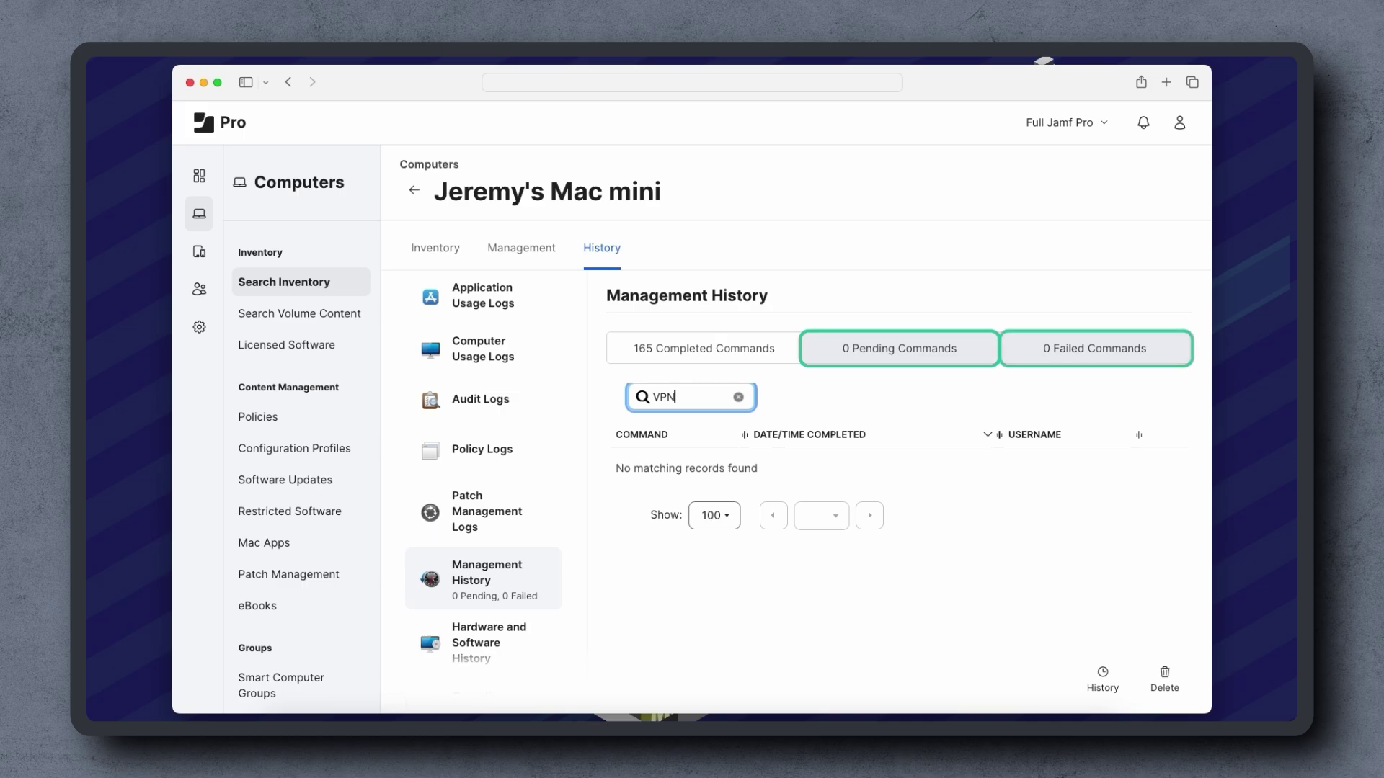
# Step: Open the VPN configuration profile and verify its Scope targets only the Mac mini
pyautogui.click(302, 452)
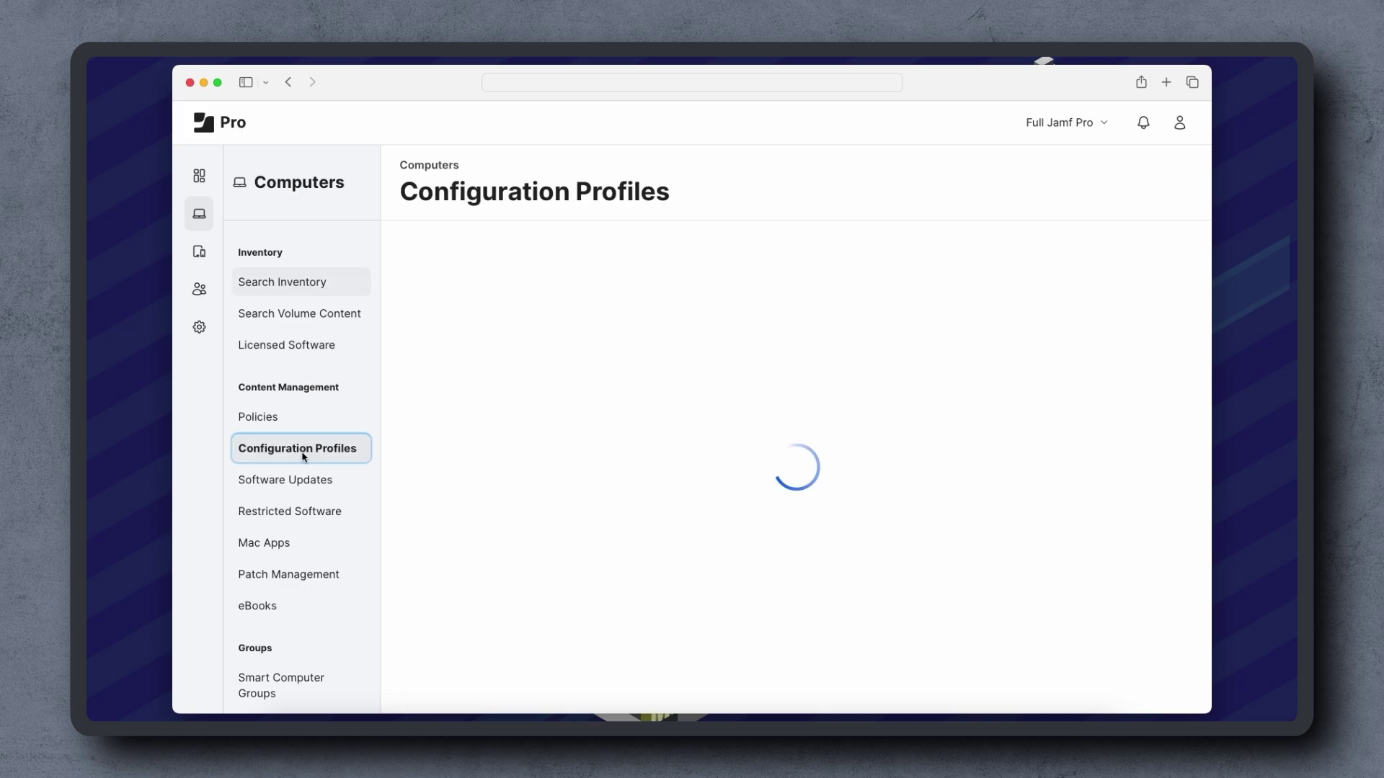
pyautogui.scroll(-3, 469, 537)
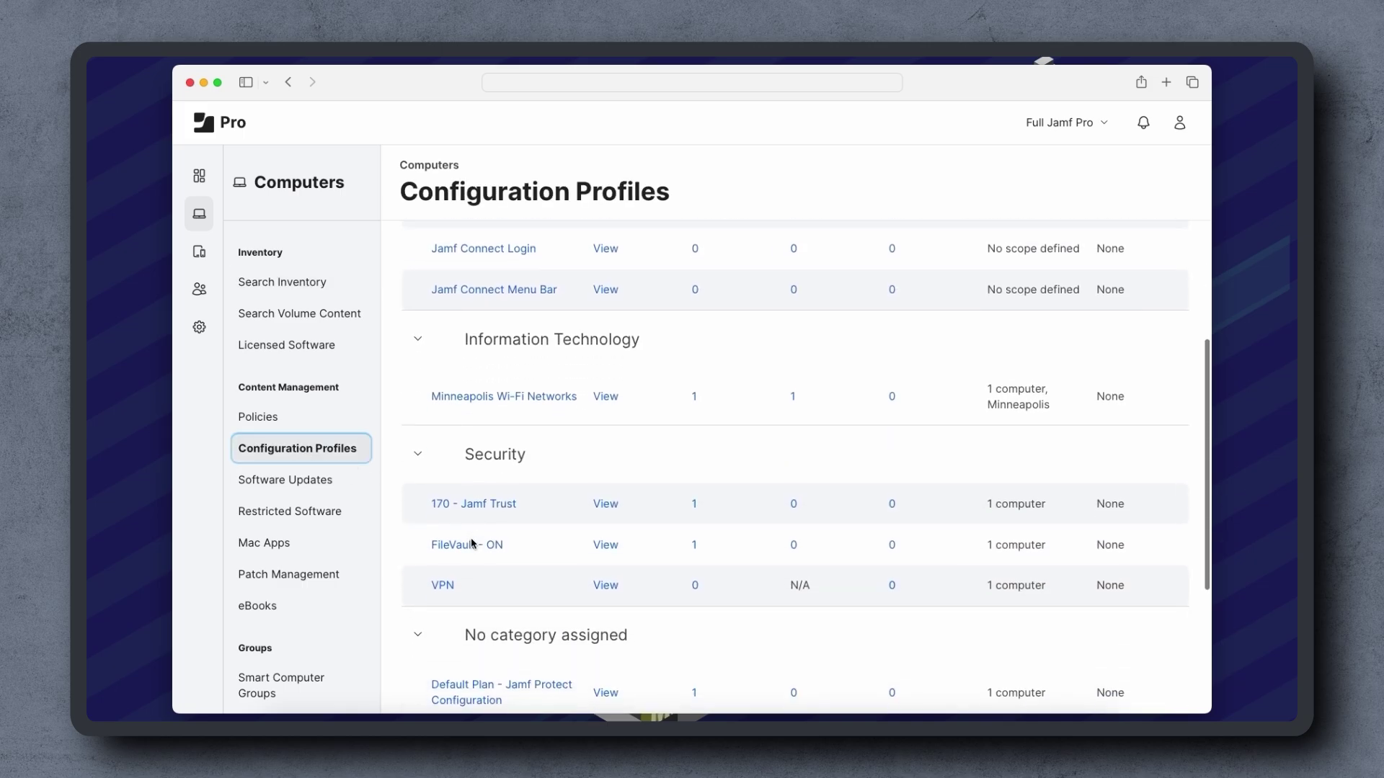
pyautogui.click(437, 588)
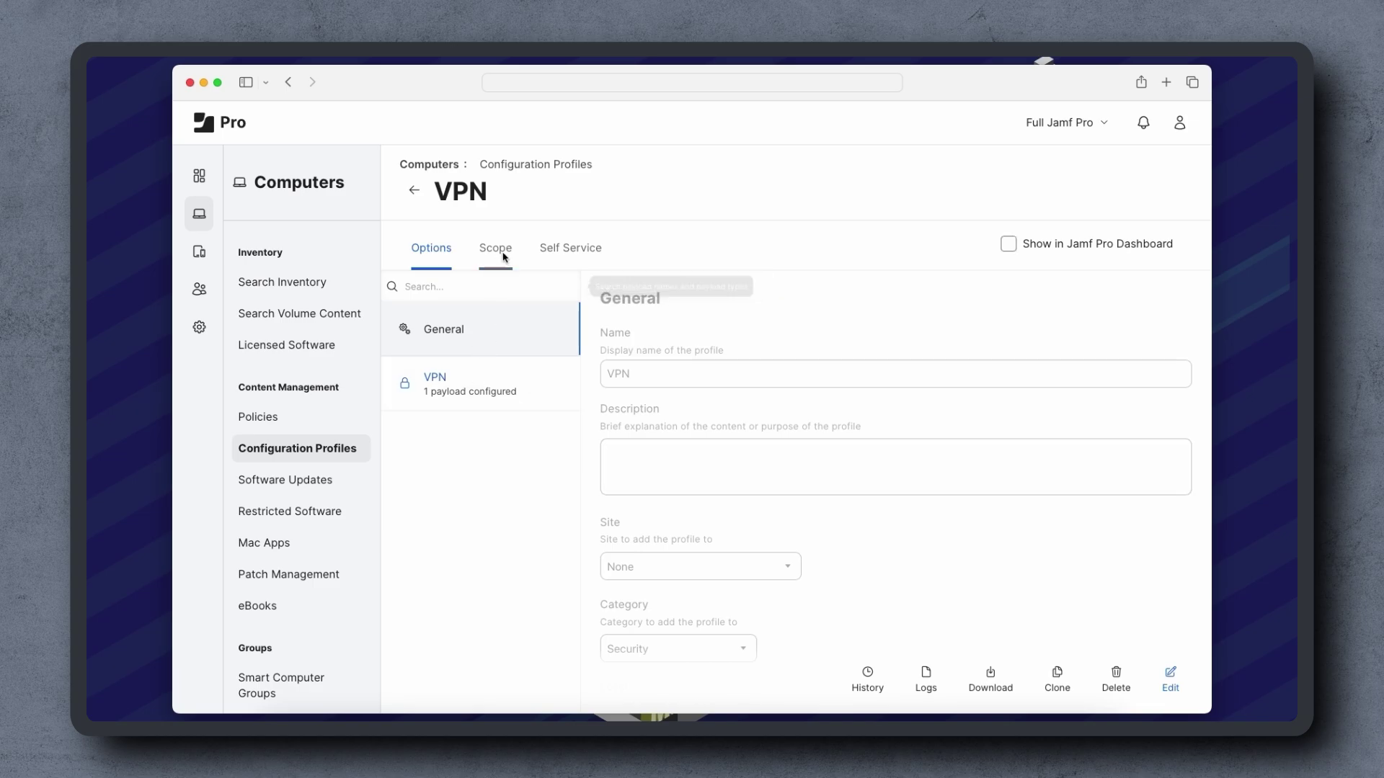
pyautogui.click(503, 256)
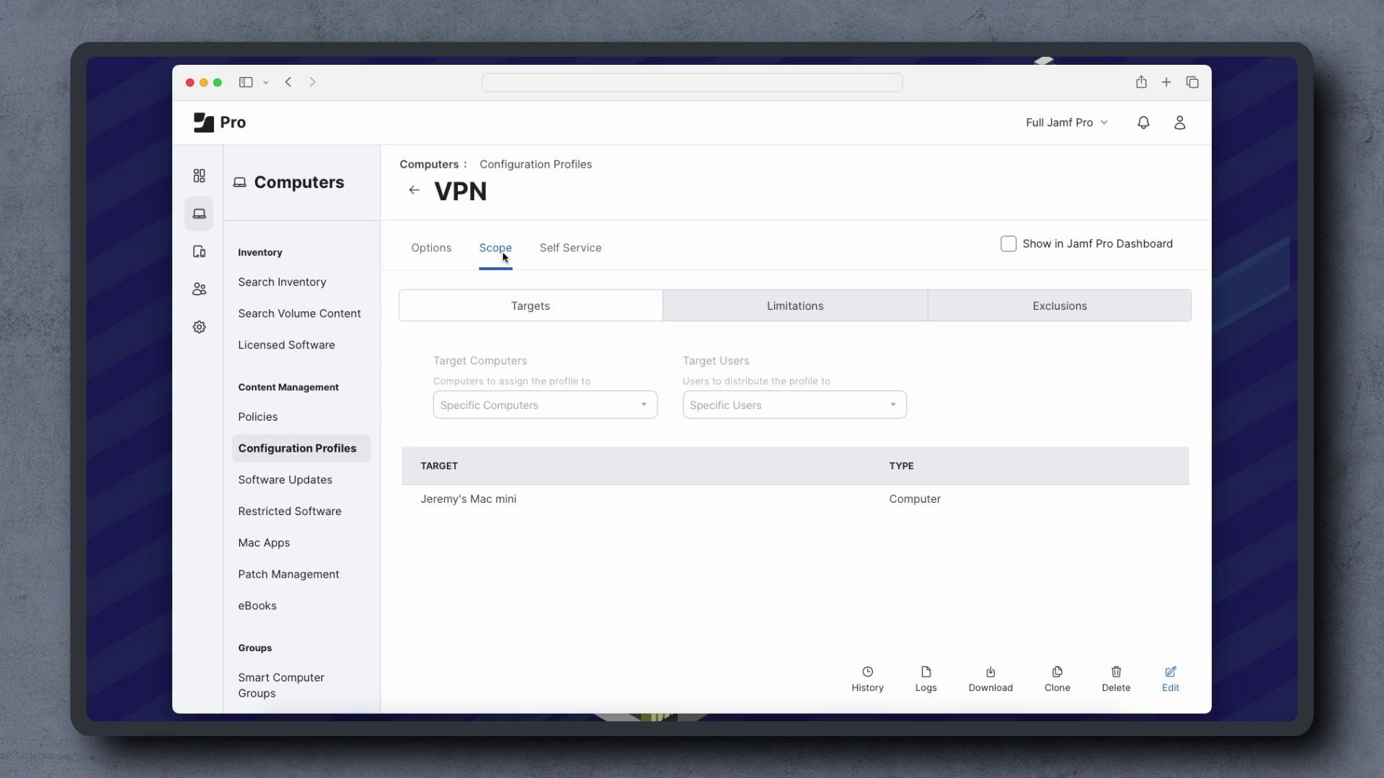
pyautogui.click(438, 253)
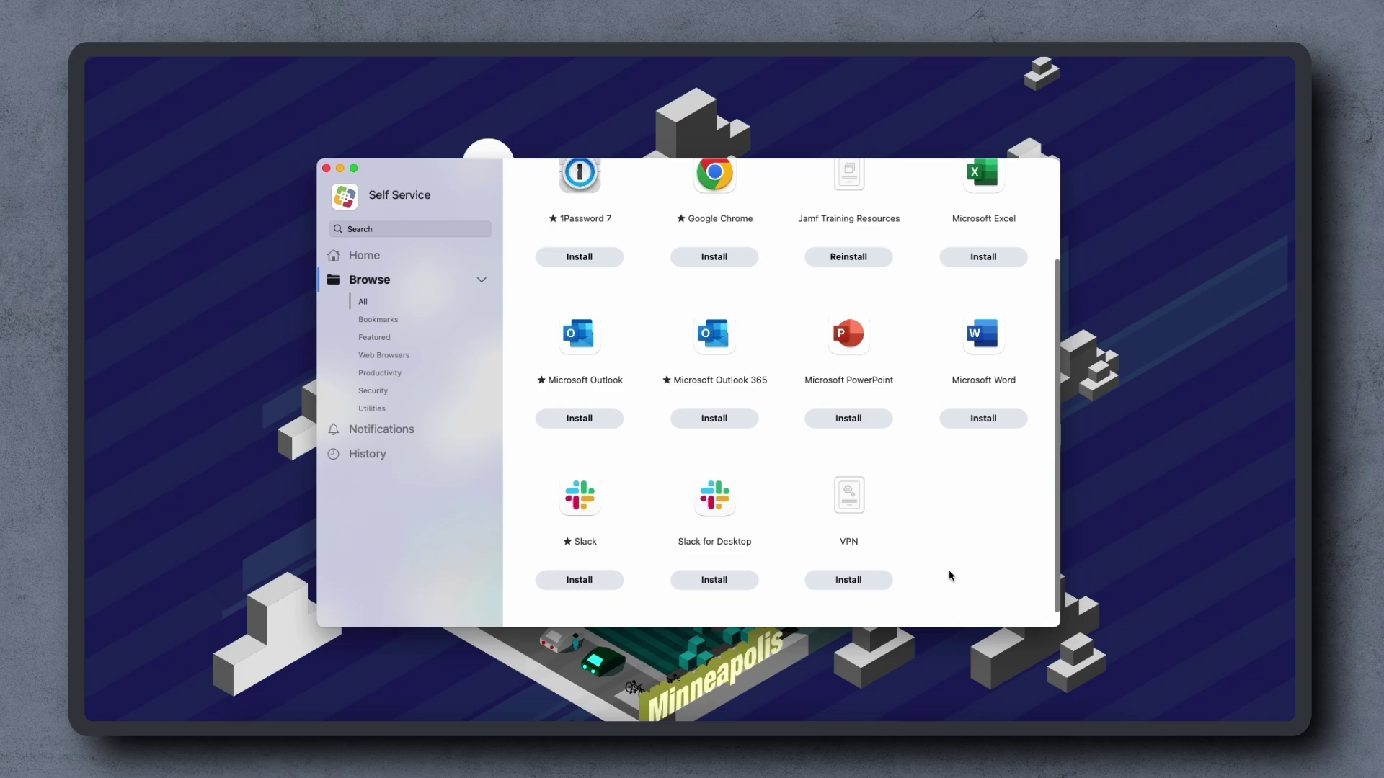
# Step: Install the VPN profile from Self Service's Browse > All list
pyautogui.click(864, 581)
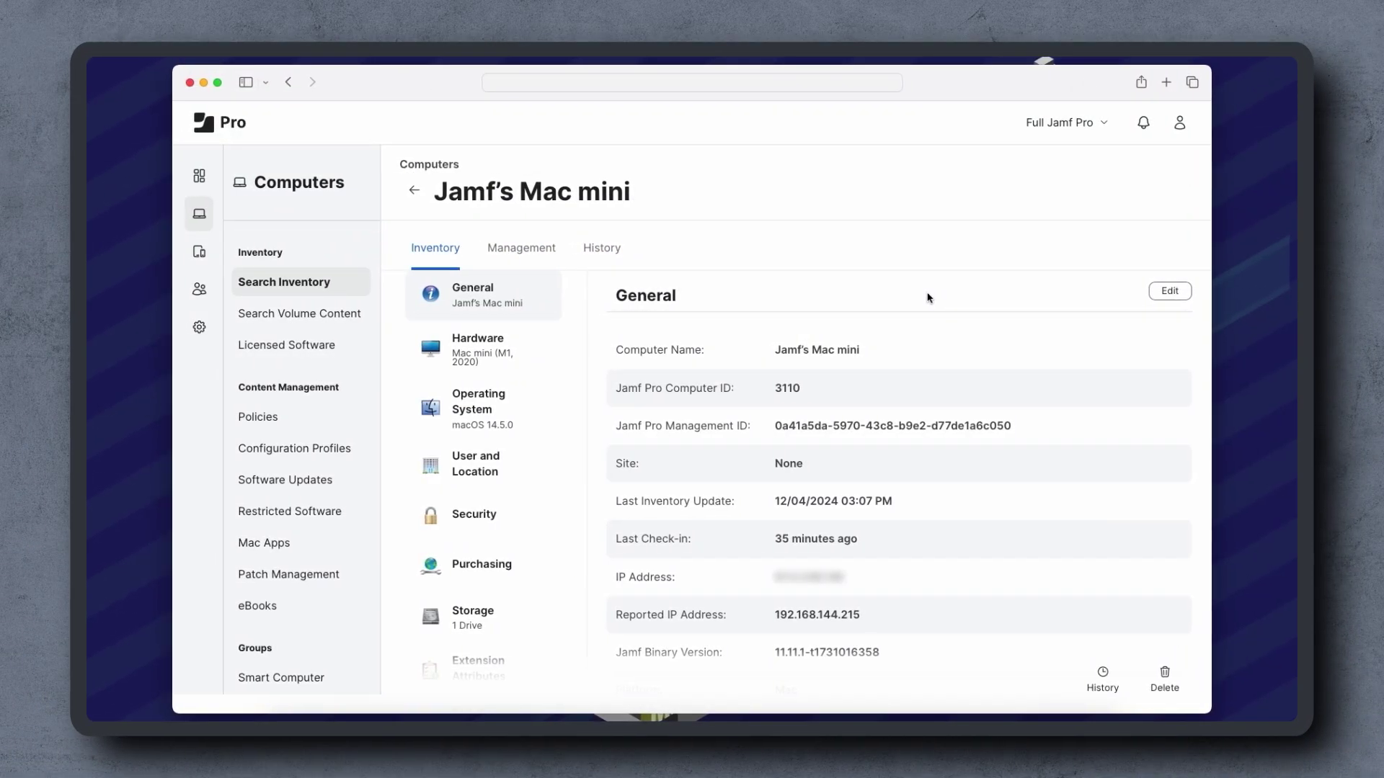
# Step: Find the Mac mini's pending Disable Apple Intelligence profile install in Management History, then open Settings
pyautogui.click(608, 248)
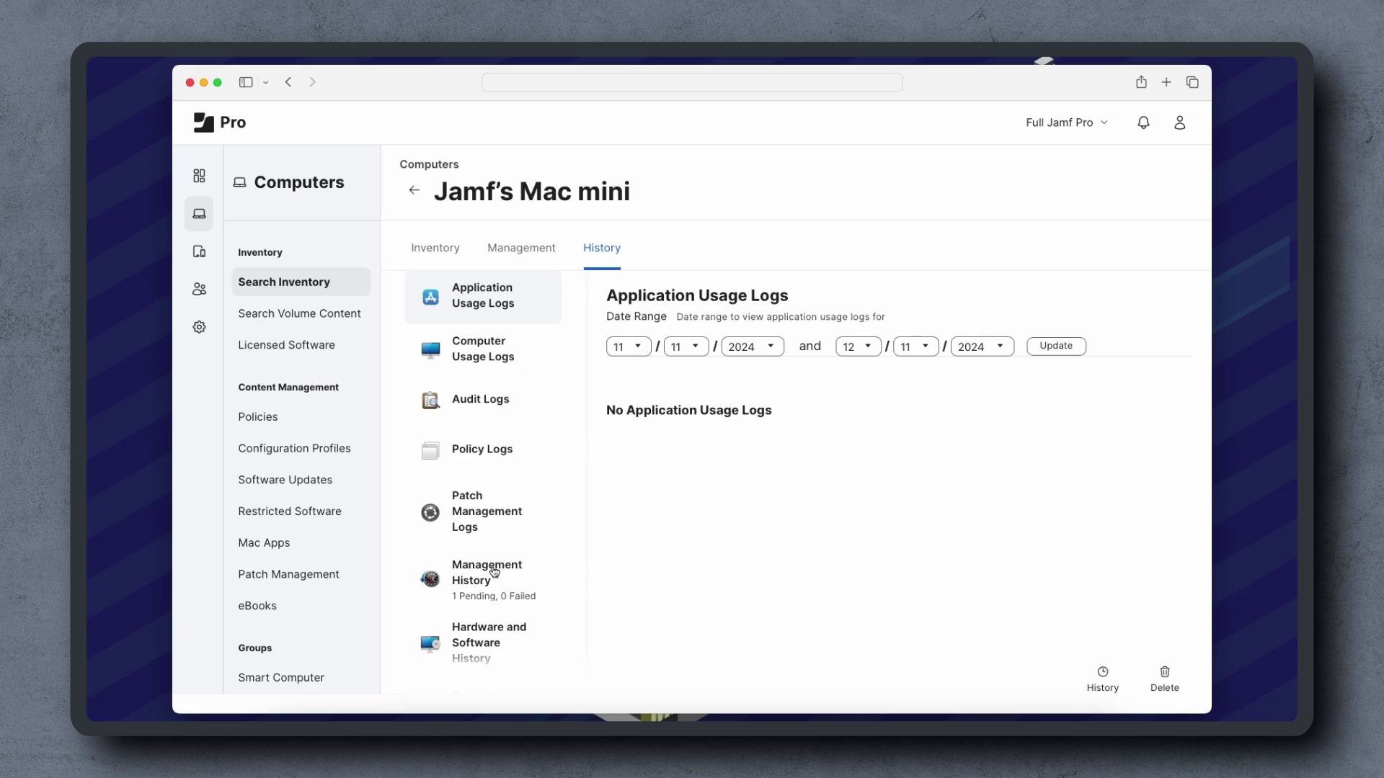
pyautogui.click(494, 570)
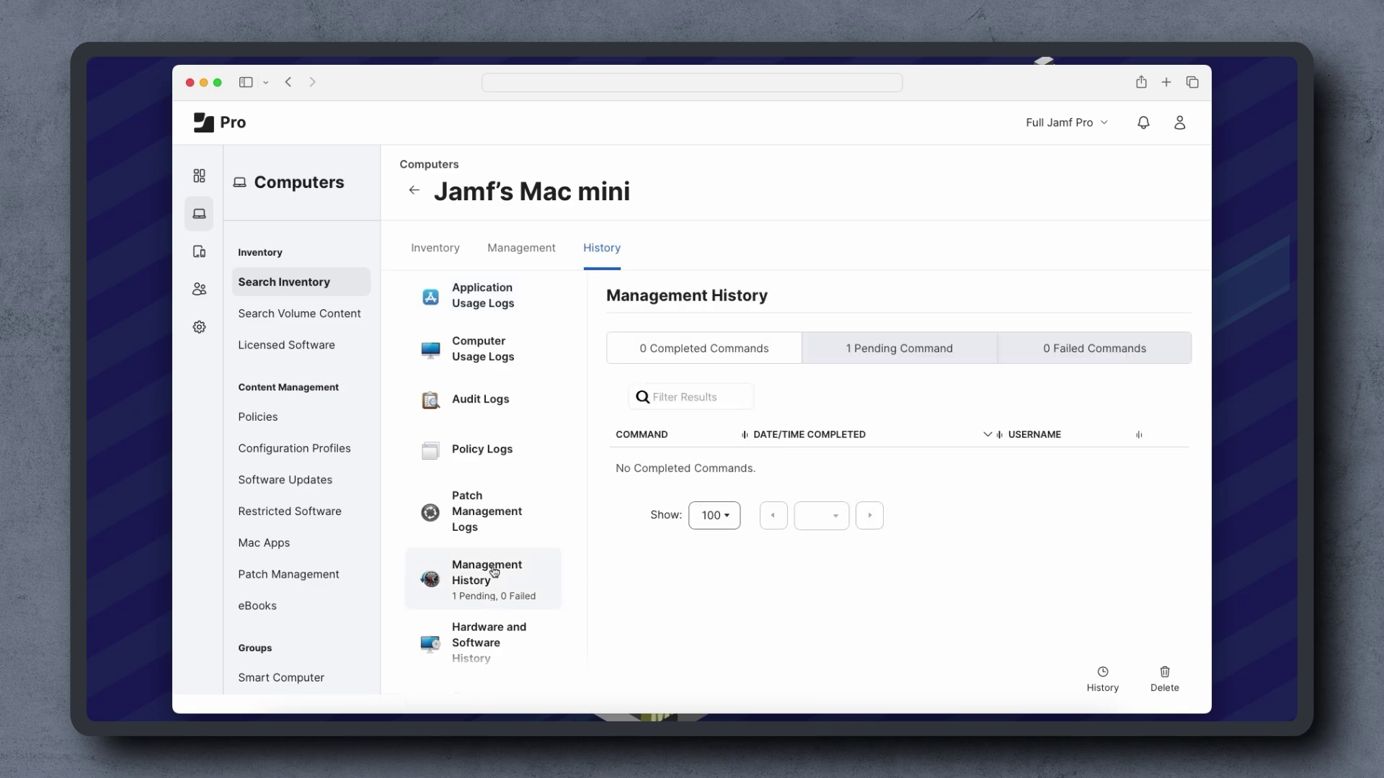
pyautogui.click(941, 347)
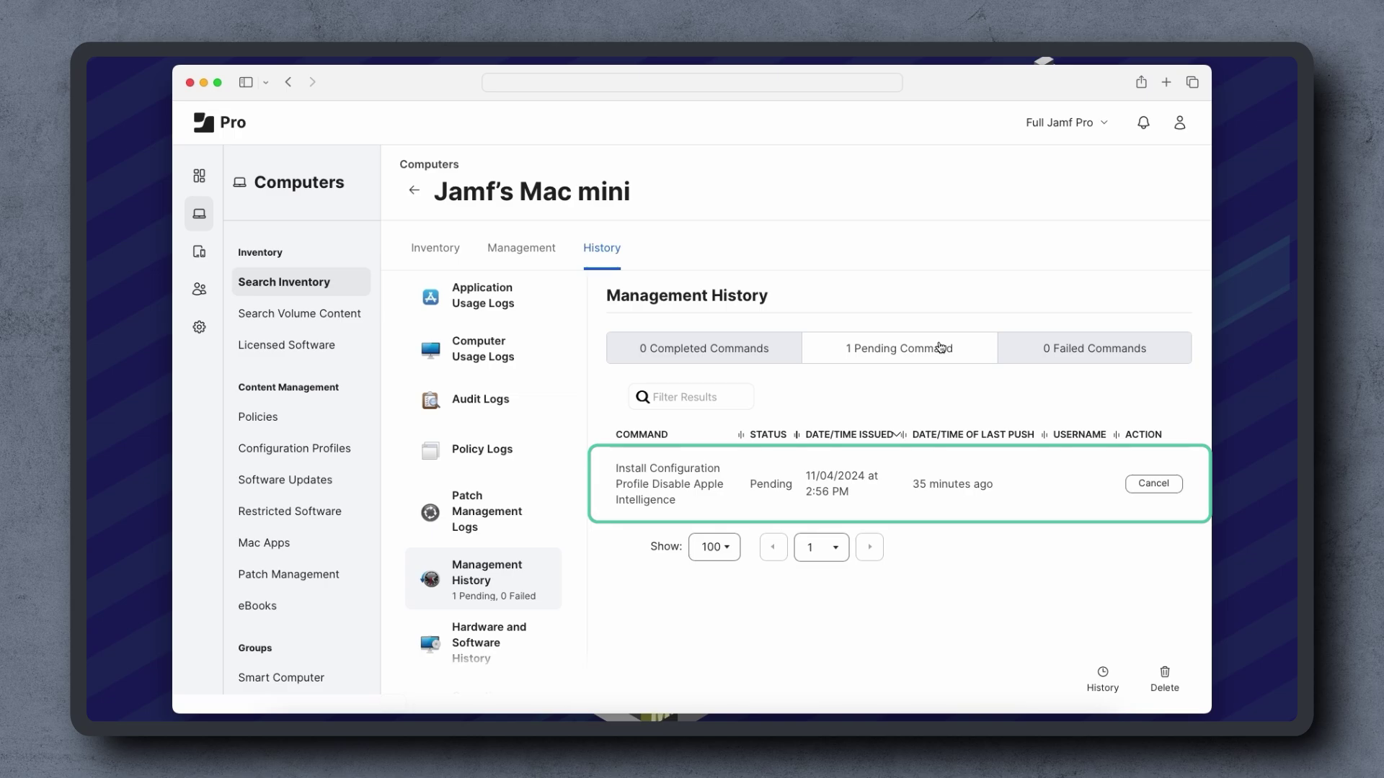
pyautogui.click(208, 329)
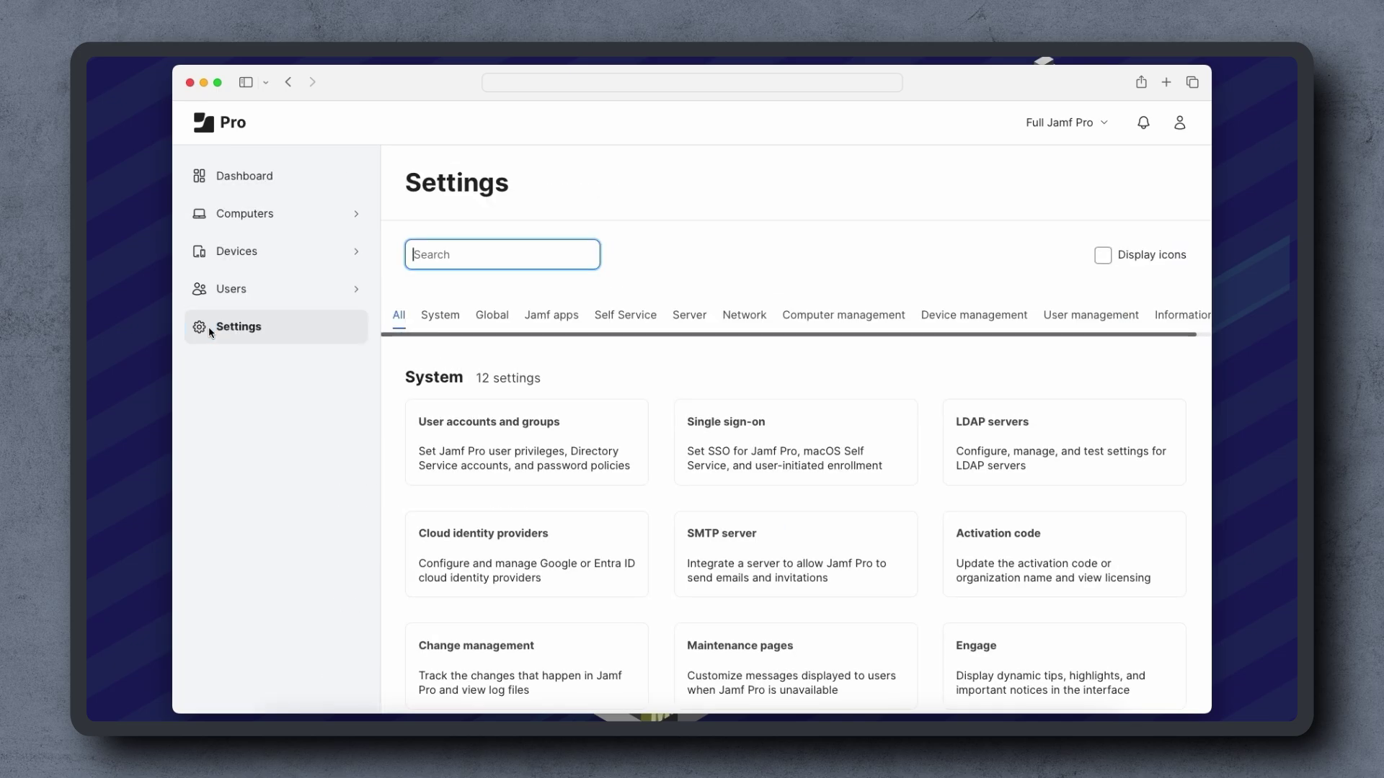
# Step: Check under Global settings that all required push certificates are uploaded
pyautogui.click(487, 320)
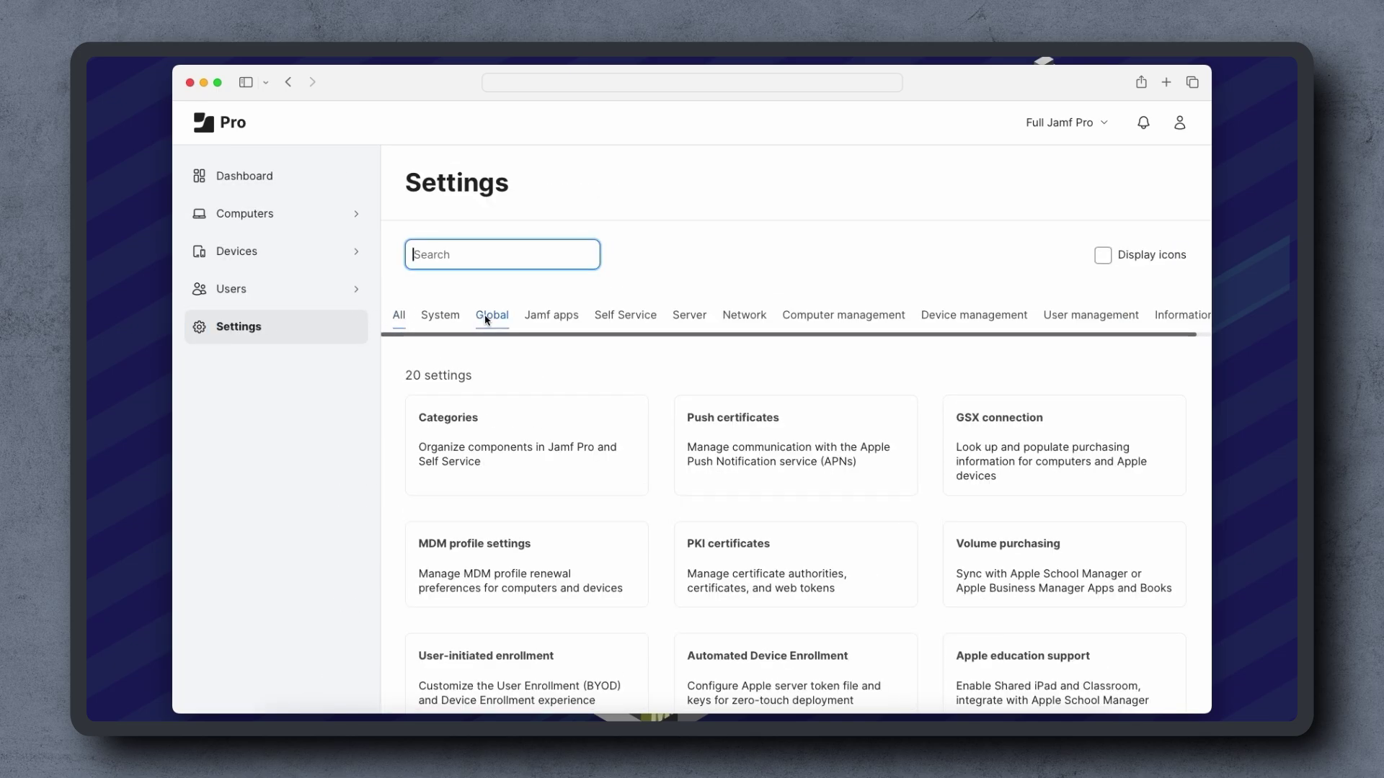
pyautogui.click(830, 426)
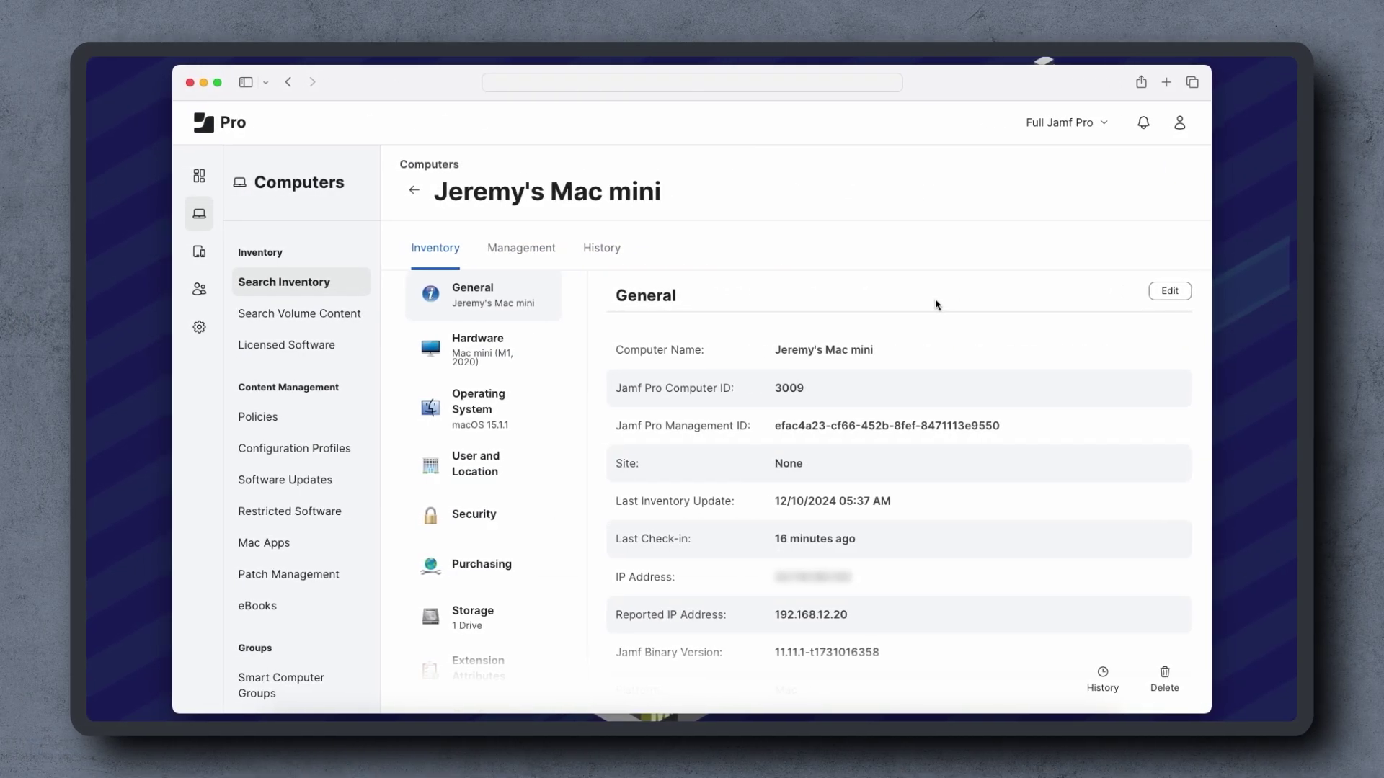
# Step: Review the Mac mini's failed Enable FileVault profile command and its error
pyautogui.click(601, 258)
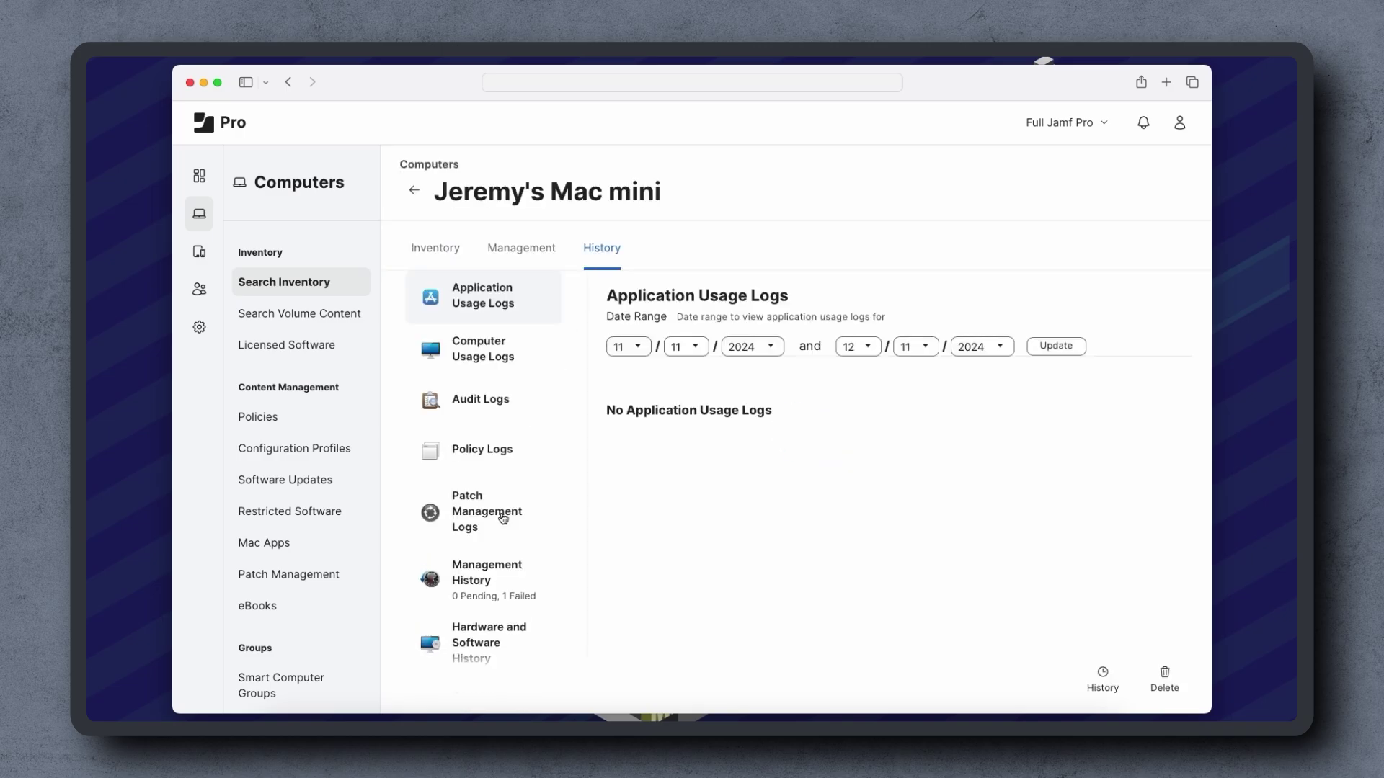
pyautogui.click(493, 561)
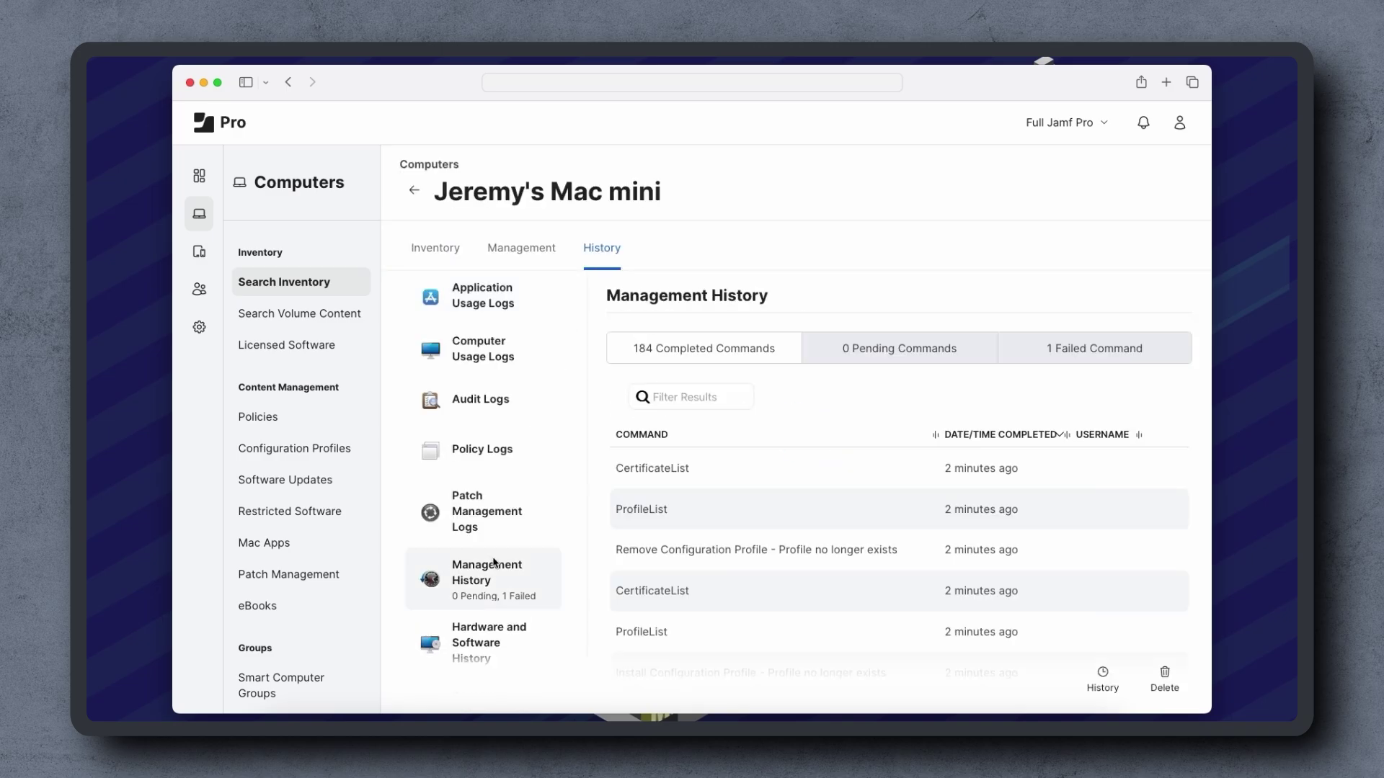
pyautogui.click(1015, 345)
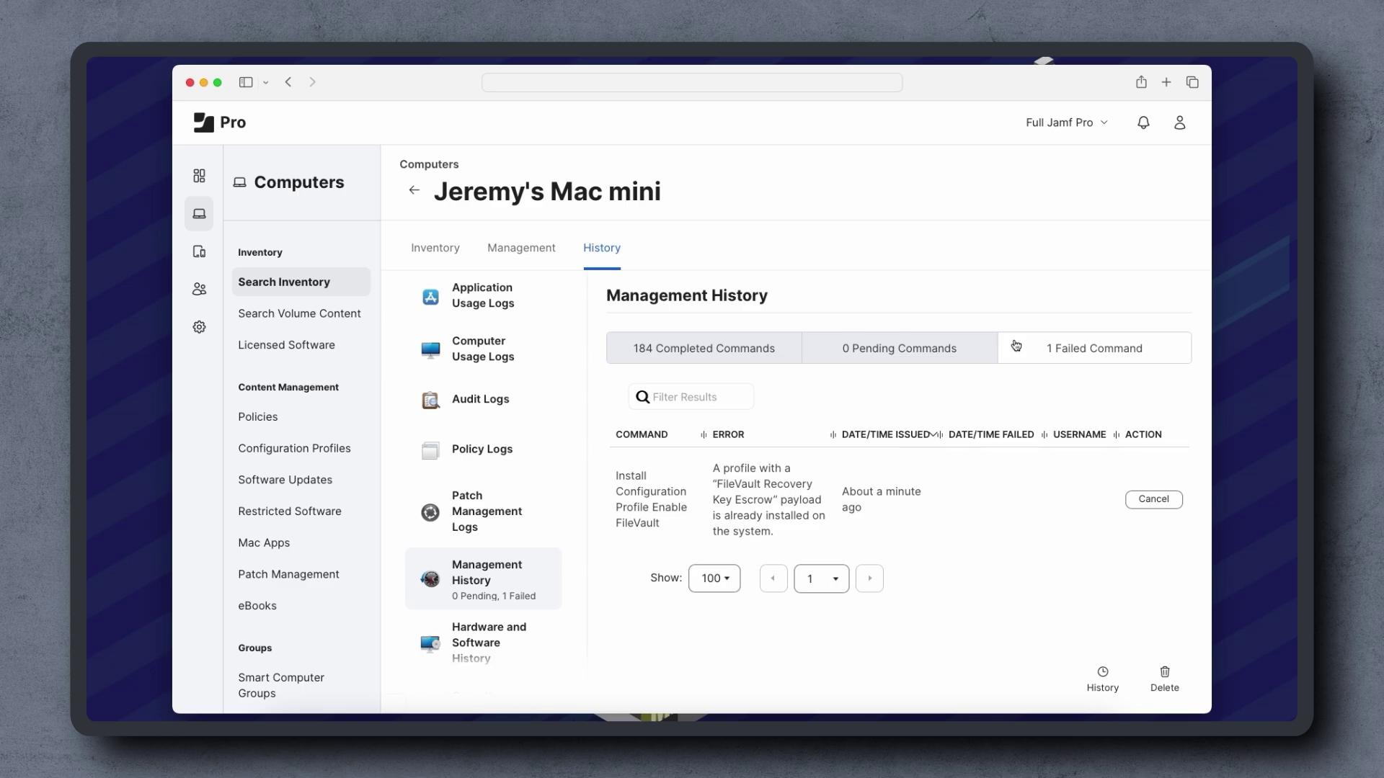
pyautogui.click(335, 452)
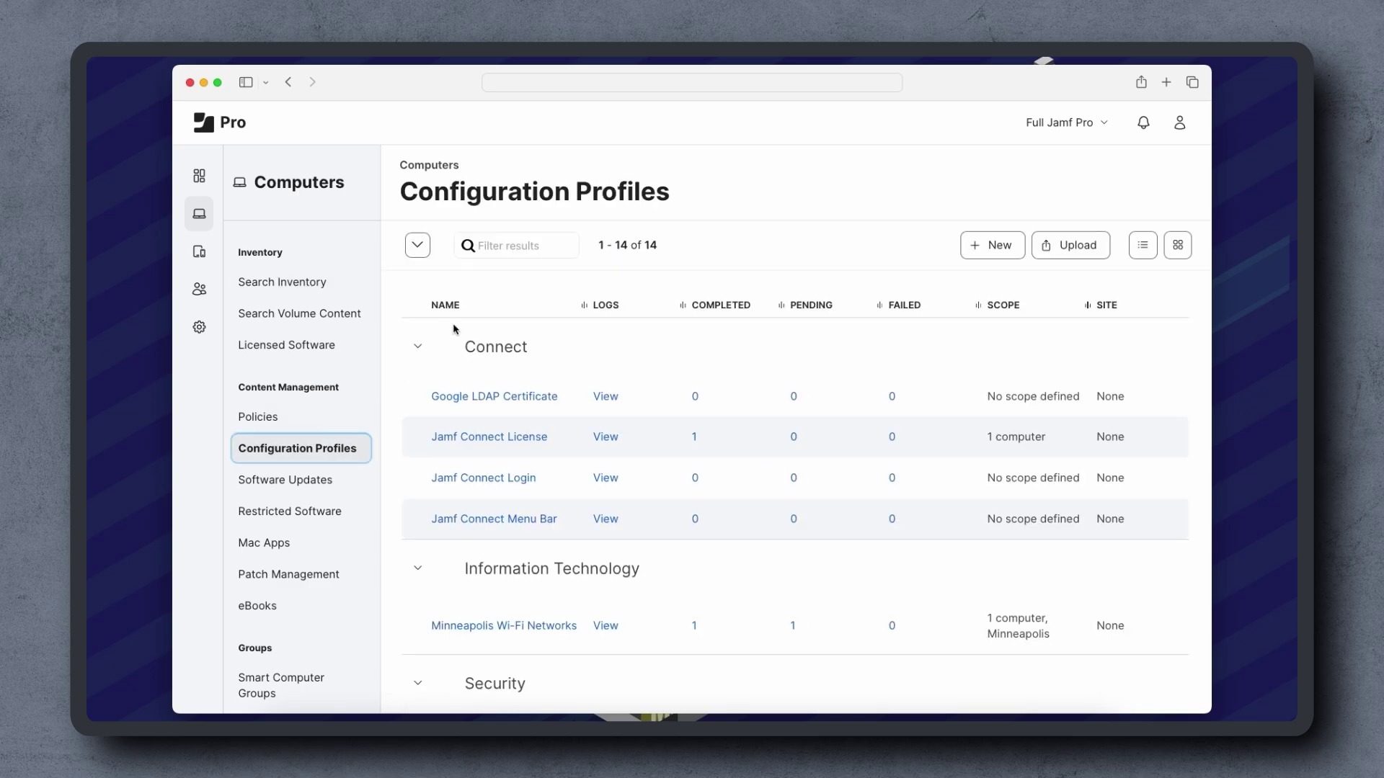
# Step: Filter profiles by 'File', open the matching profile, and check its logs for the Mac mini install
pyautogui.click(508, 245)
pyautogui.write('File')
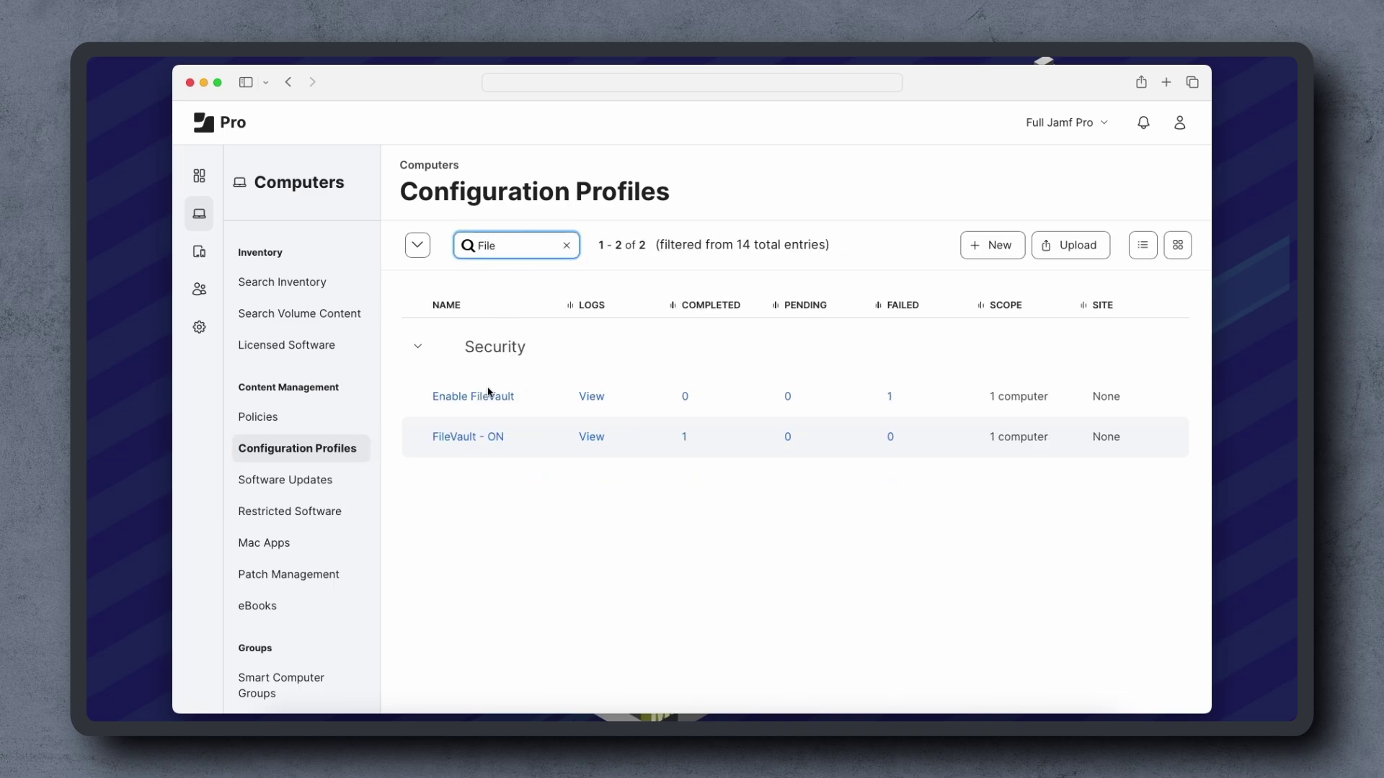
pyautogui.click(488, 394)
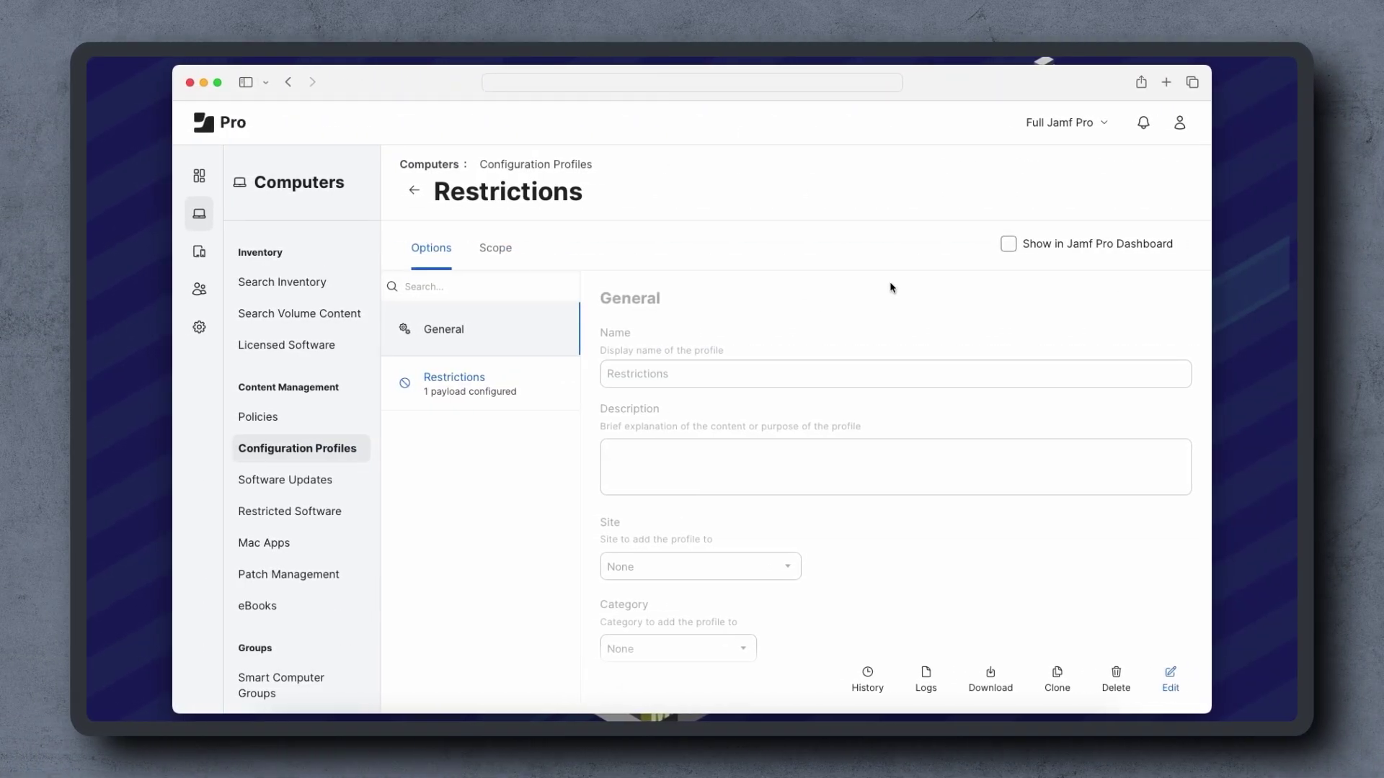
pyautogui.click(929, 685)
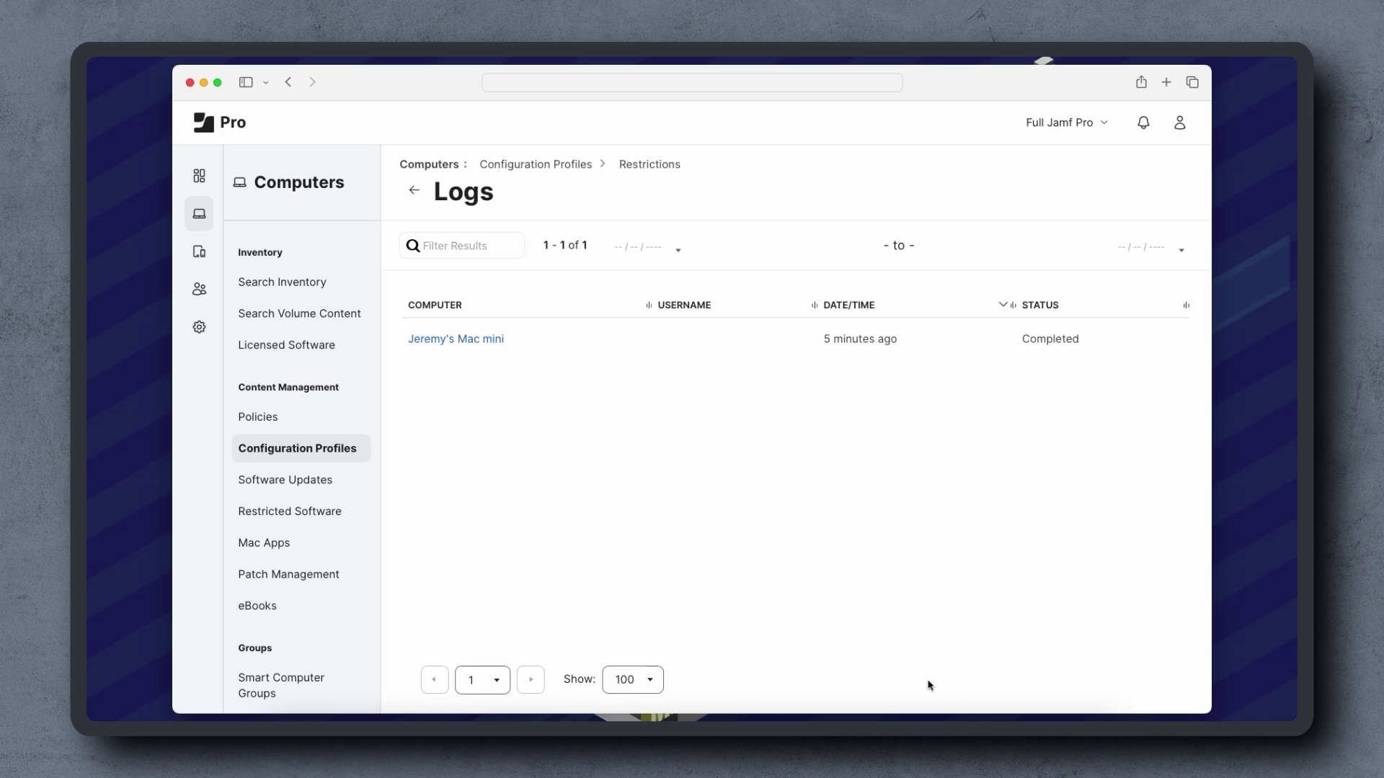
pyautogui.click(289, 82)
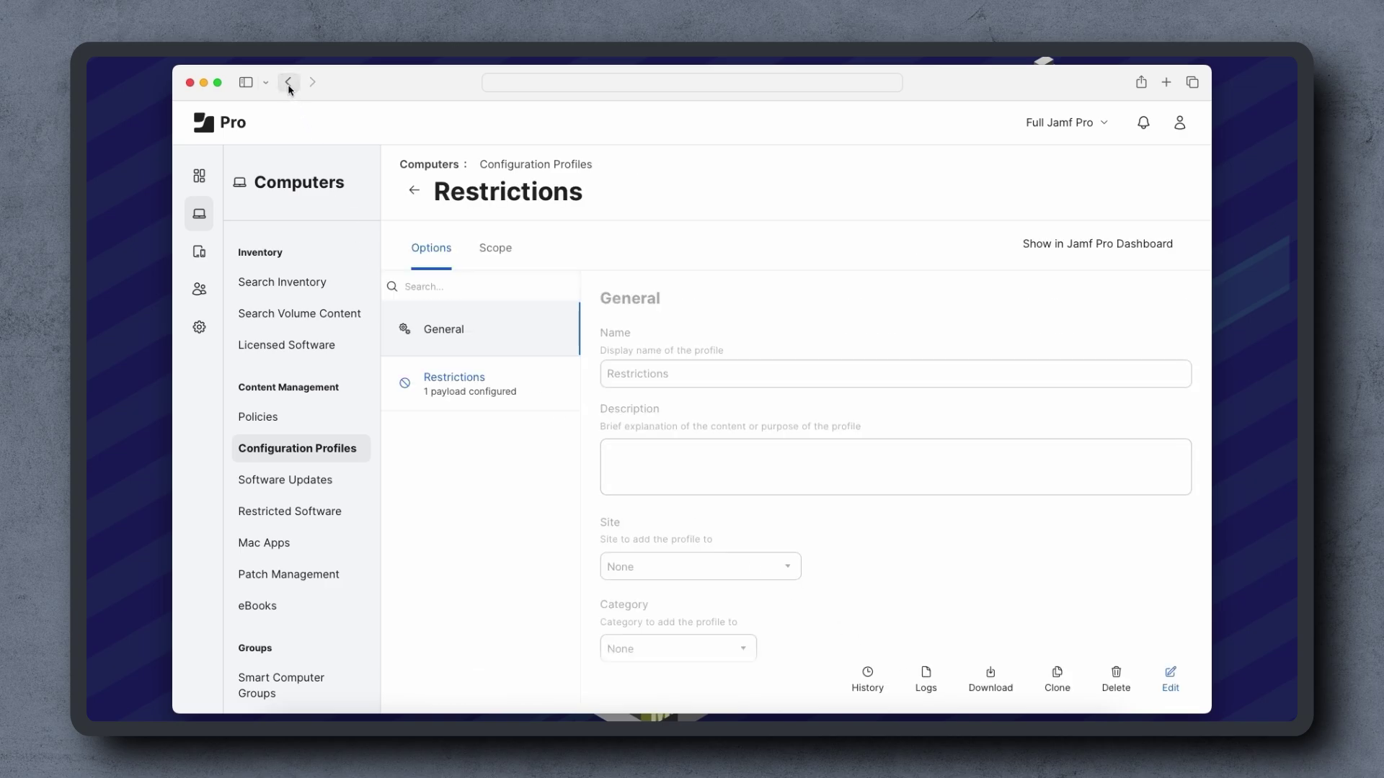
# Step: Browse the Restrictions payload's Functionality options, including the supervised-only Apple Intelligence settings
pyautogui.click(512, 392)
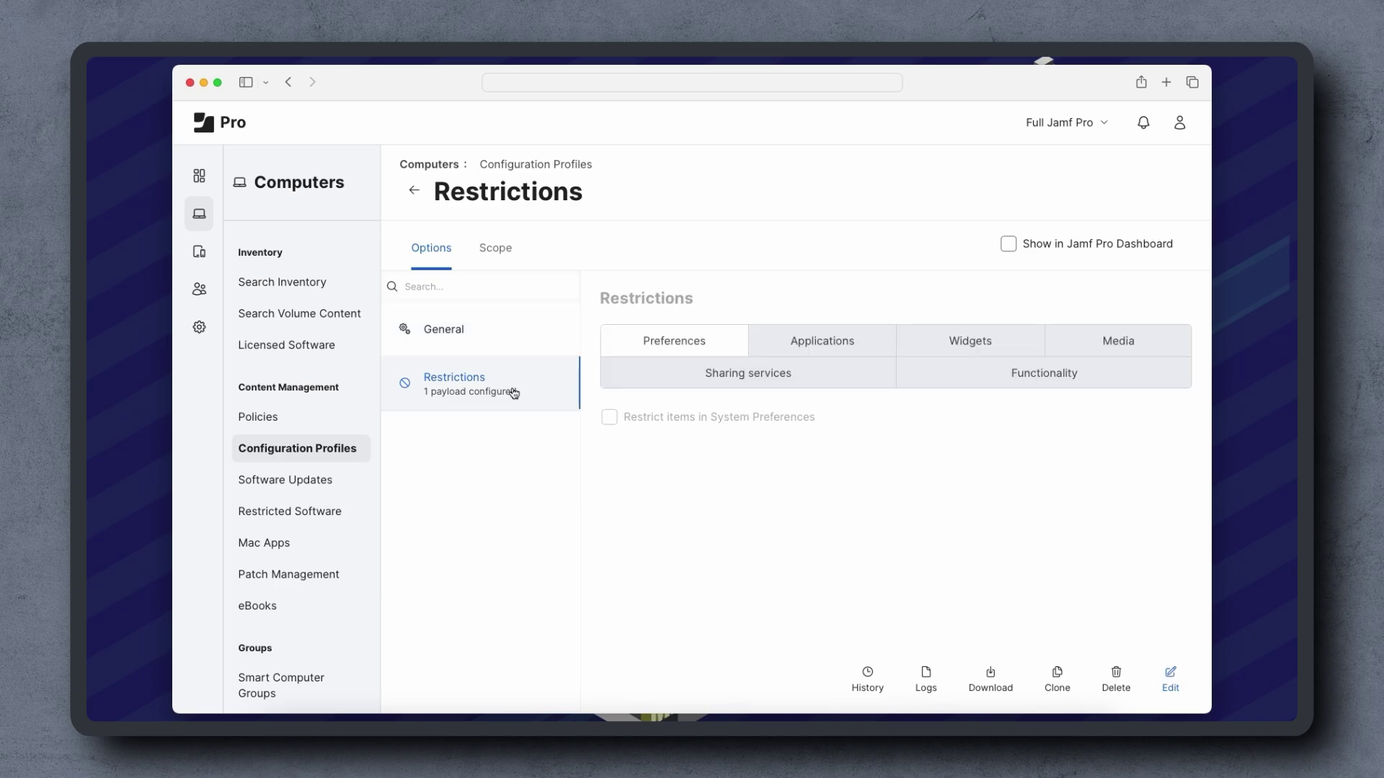
pyautogui.click(953, 384)
pyautogui.scroll(-3, 953, 584)
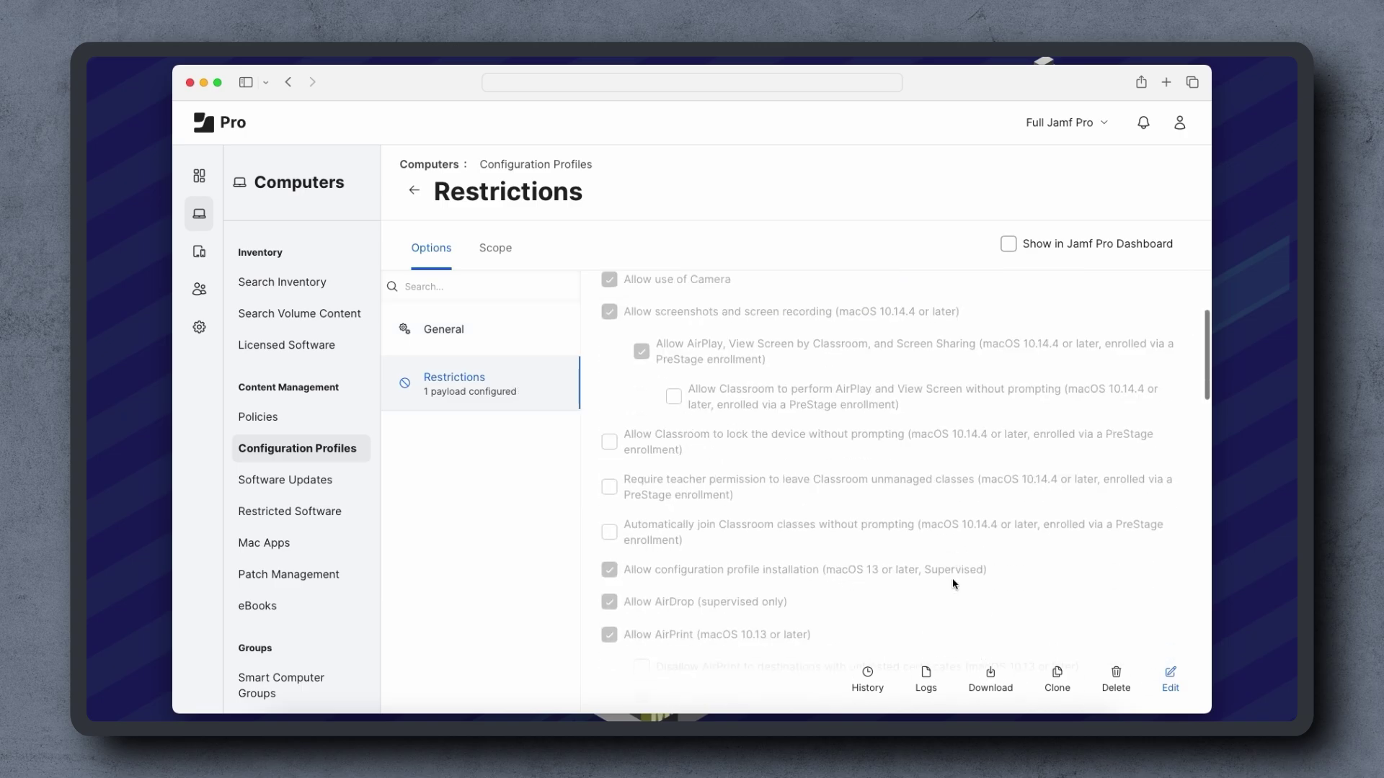
pyautogui.scroll(-4, 953, 584)
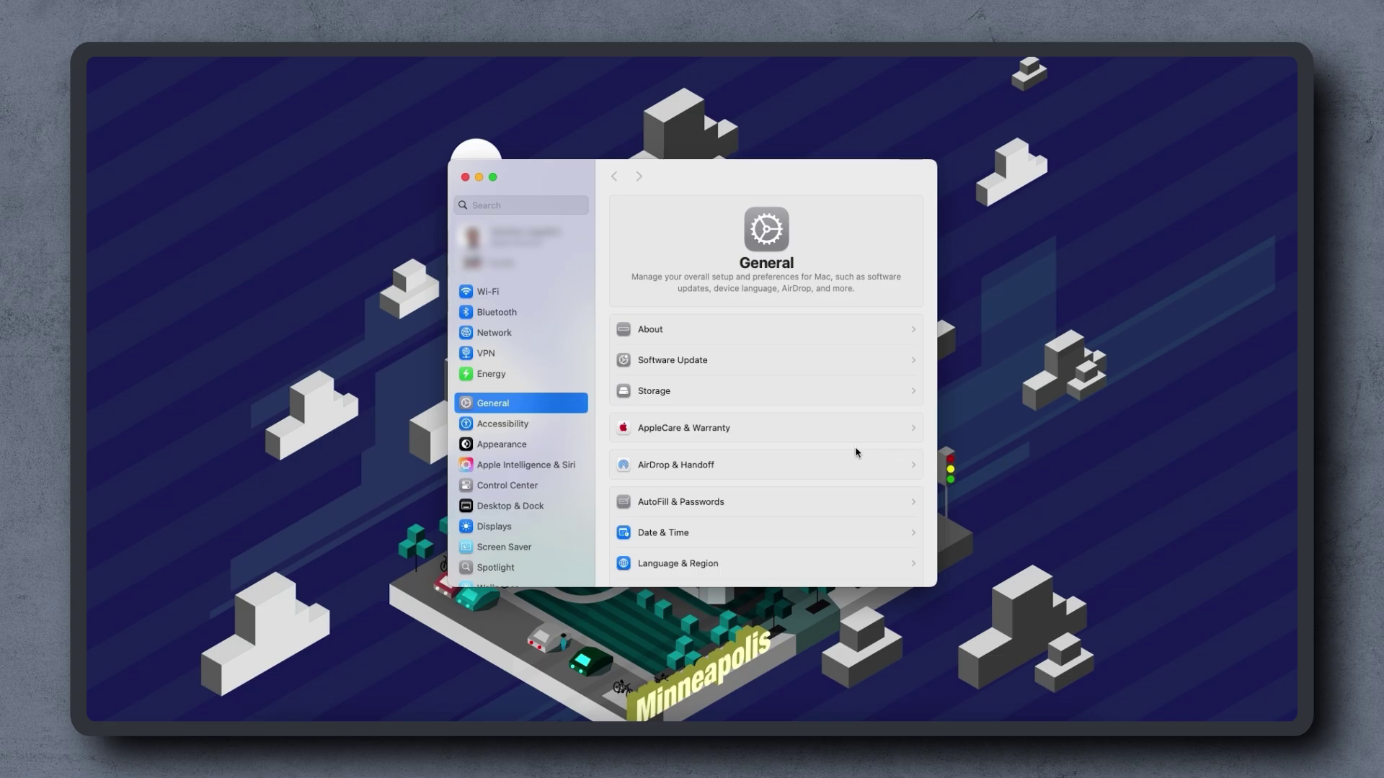
# Step: Open Device Management in System Settings > General to confirm Jamf supervision
pyautogui.scroll(-5, 856, 452)
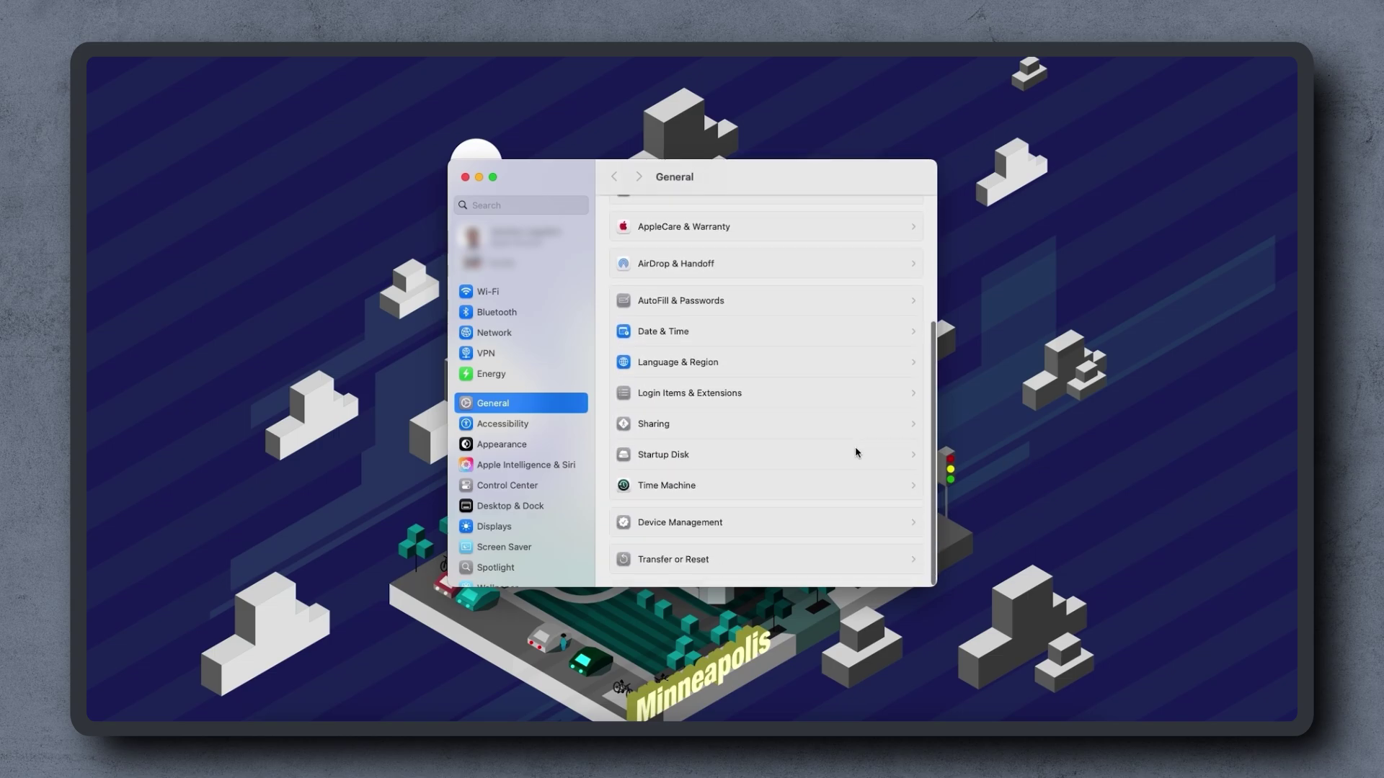
pyautogui.click(794, 517)
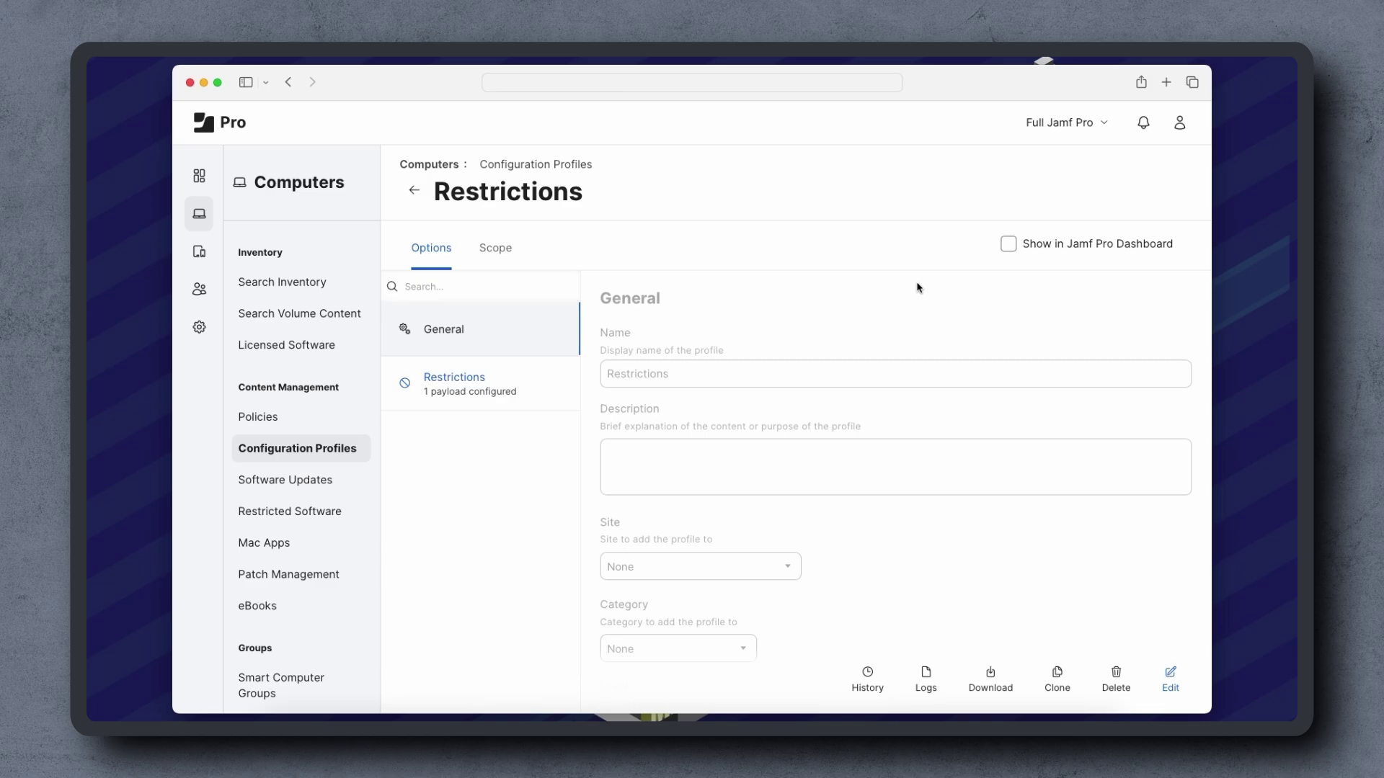
# Step: Confirm the Restrictions profile uses User Level with Install automatically distribution
pyautogui.scroll(-4, 926, 583)
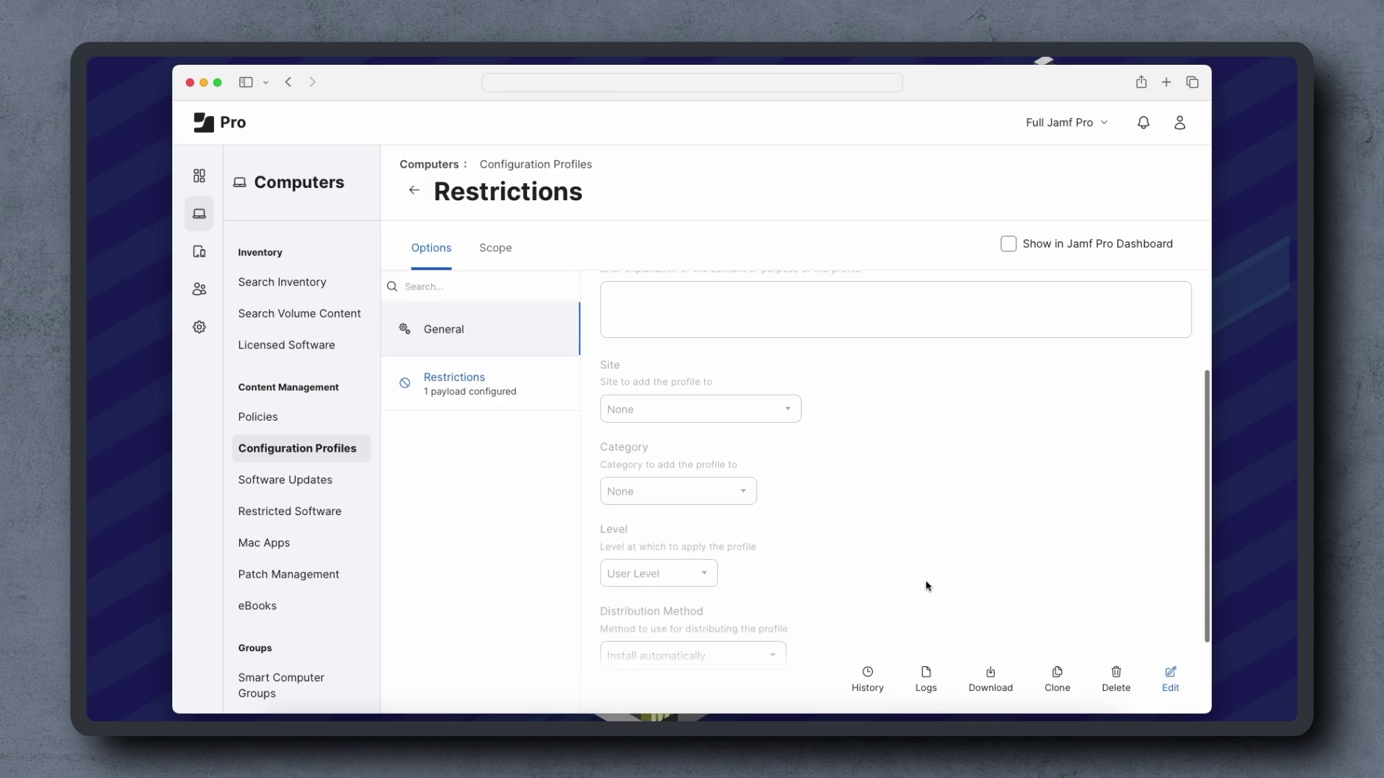